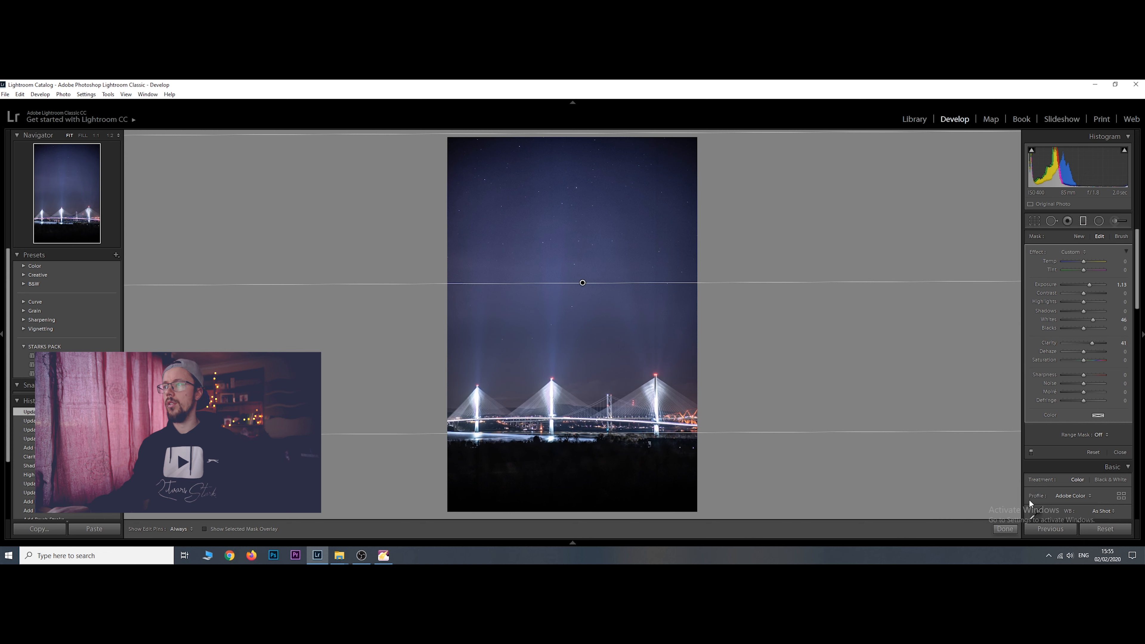
Close the graduated filter and set the photo's Vibrance to +31 and Luminance noise reduction to 23
click(1012, 530)
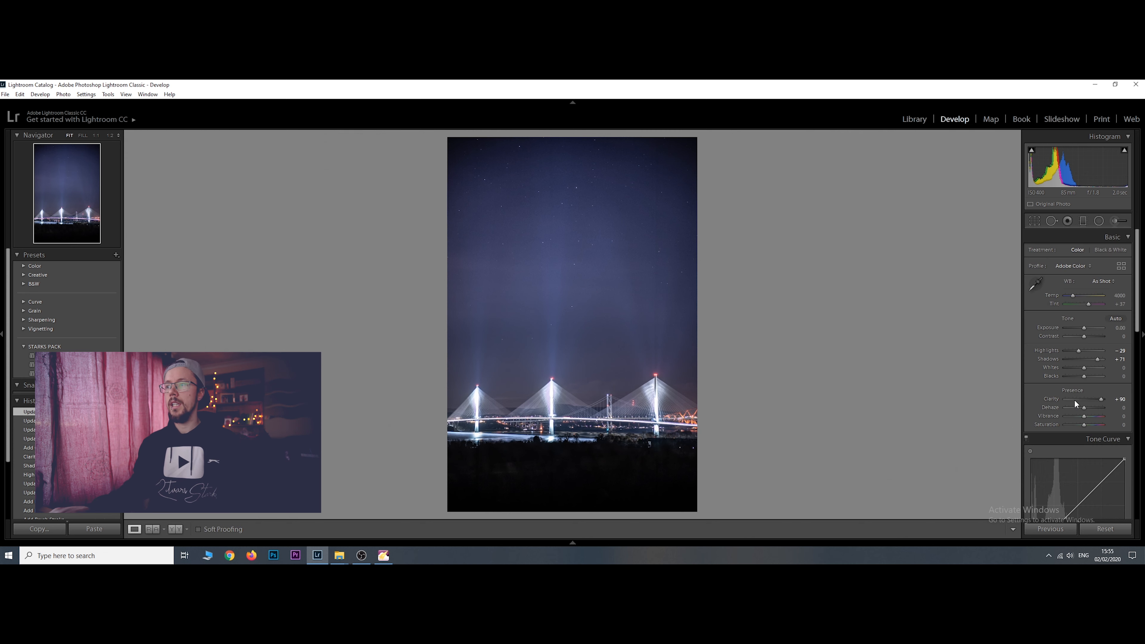
drag(1085, 416, 1090, 420)
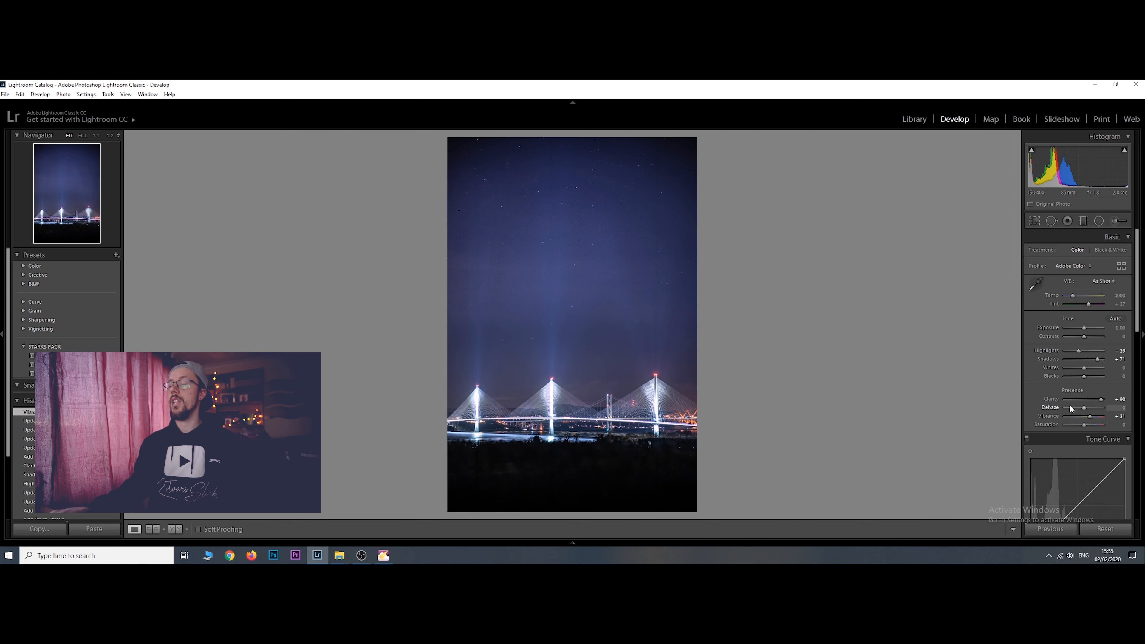
scroll(1068, 405, down, 10)
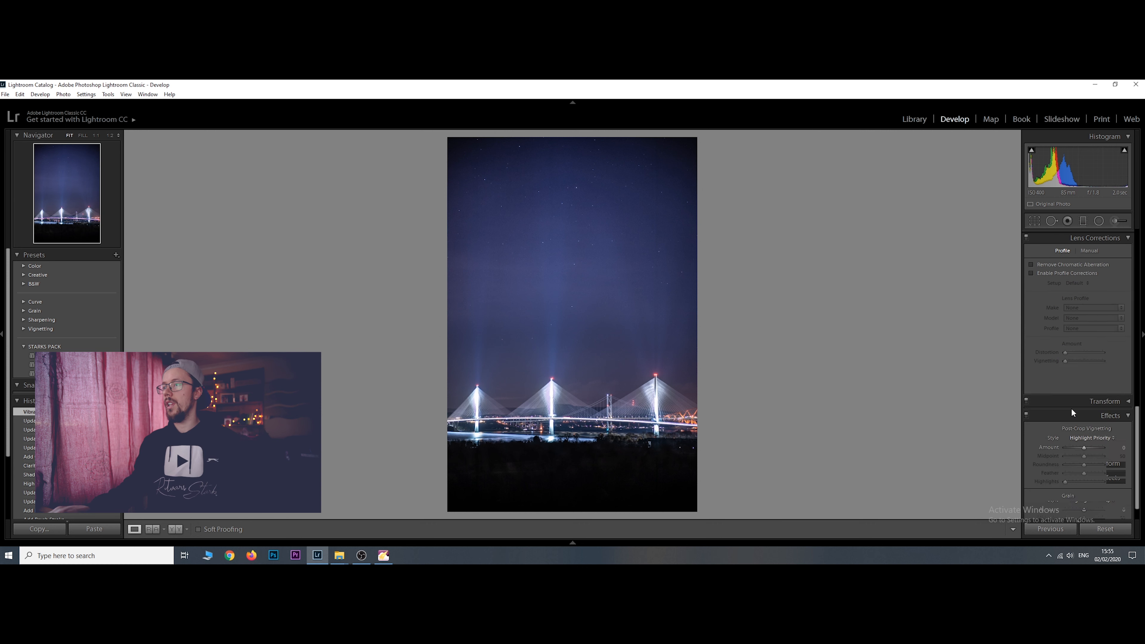
click(1128, 348)
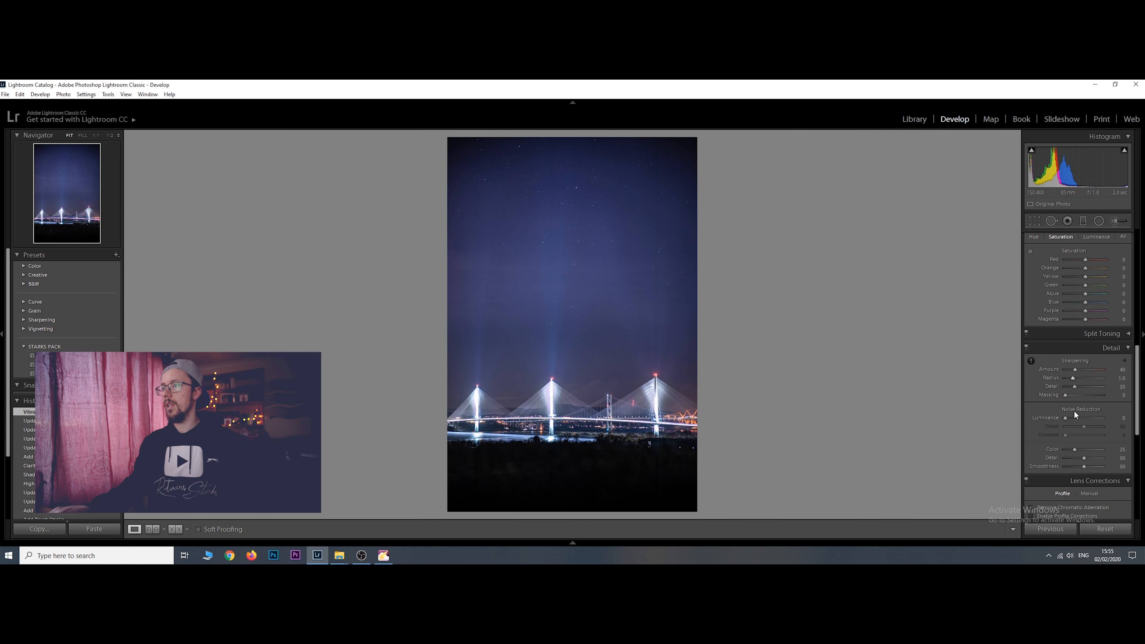
click(1073, 417)
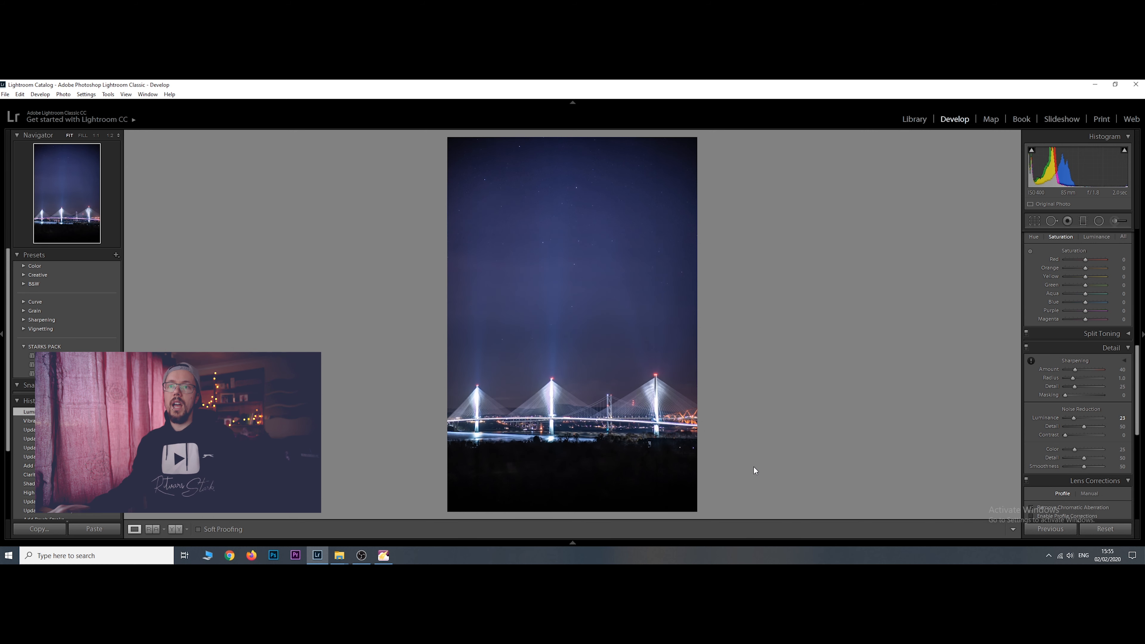
Compare the edited bridge photo with its original side by side
key(y)
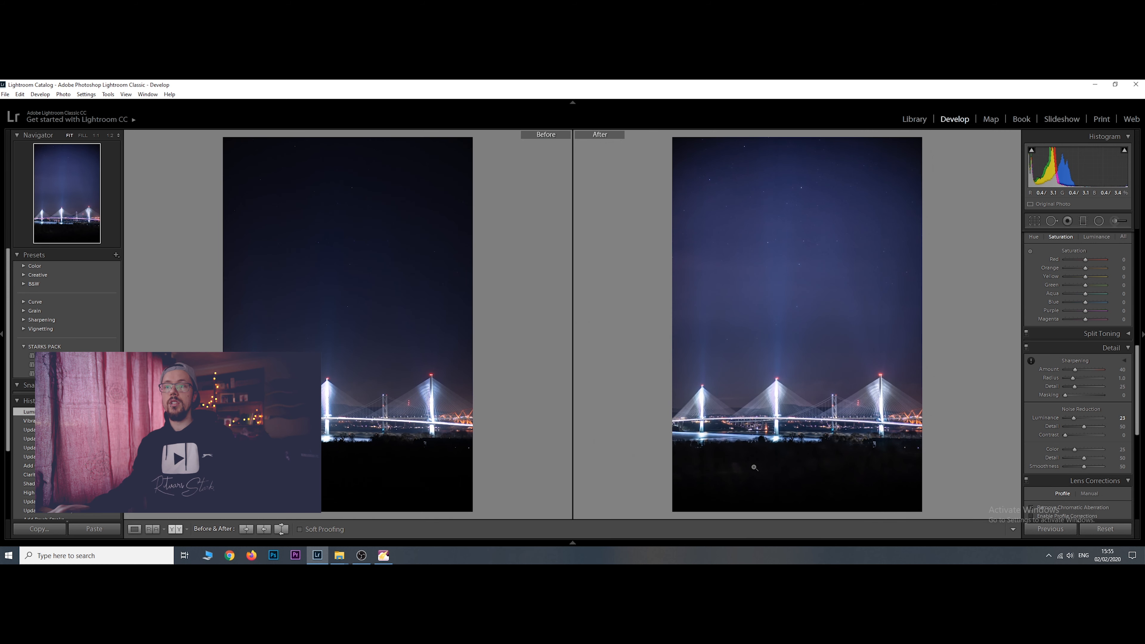
key(y)
Return to the library grid and review the synchronization options for the selected photos without applying them
key(g)
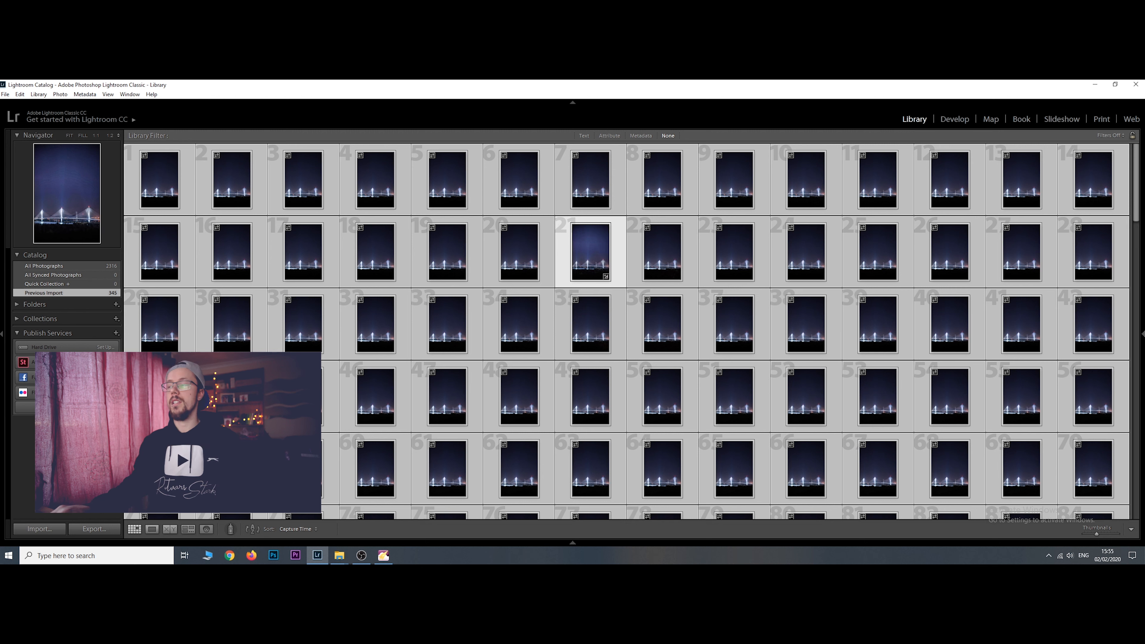
mouse_move(1141, 334)
click(1111, 530)
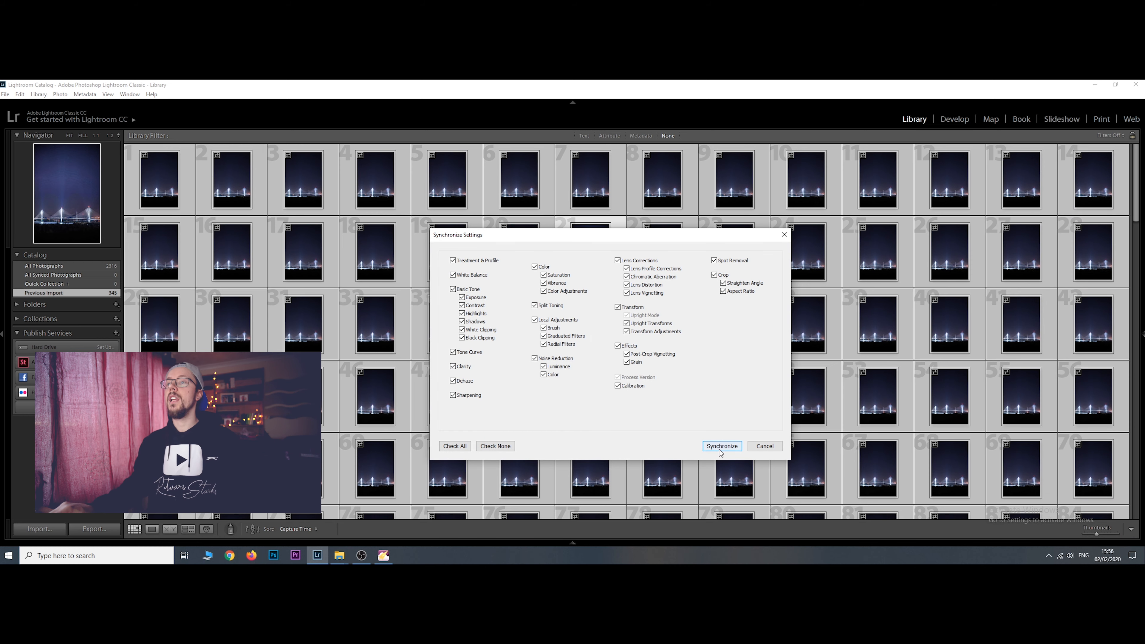
click(763, 447)
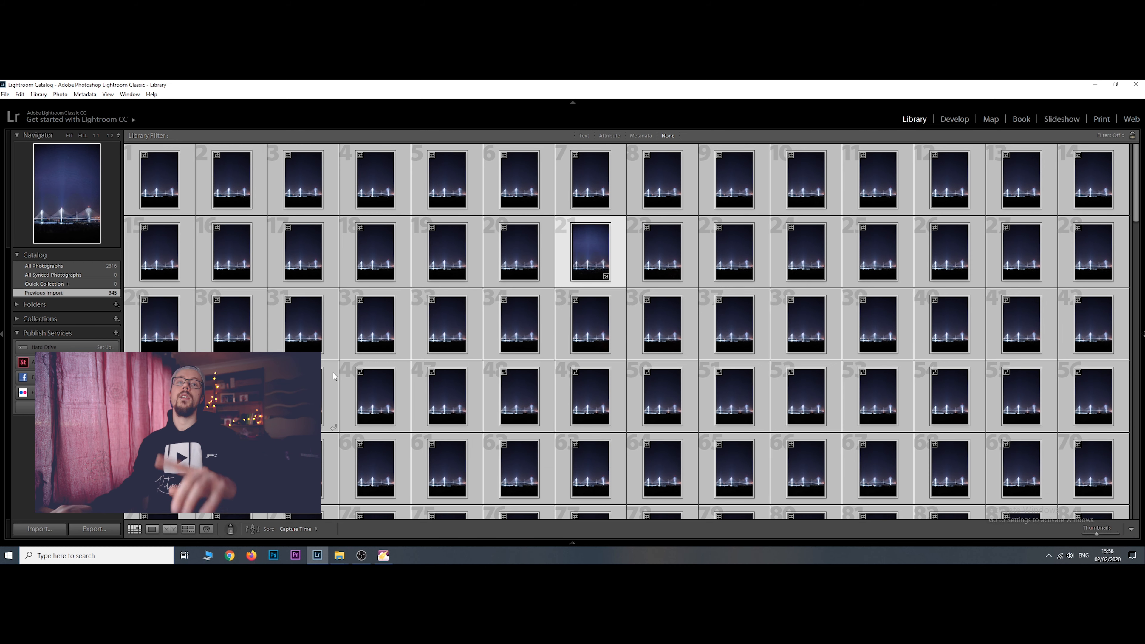
Review the export location and file naming settings for the selected photos, leaving without exporting
click(94, 528)
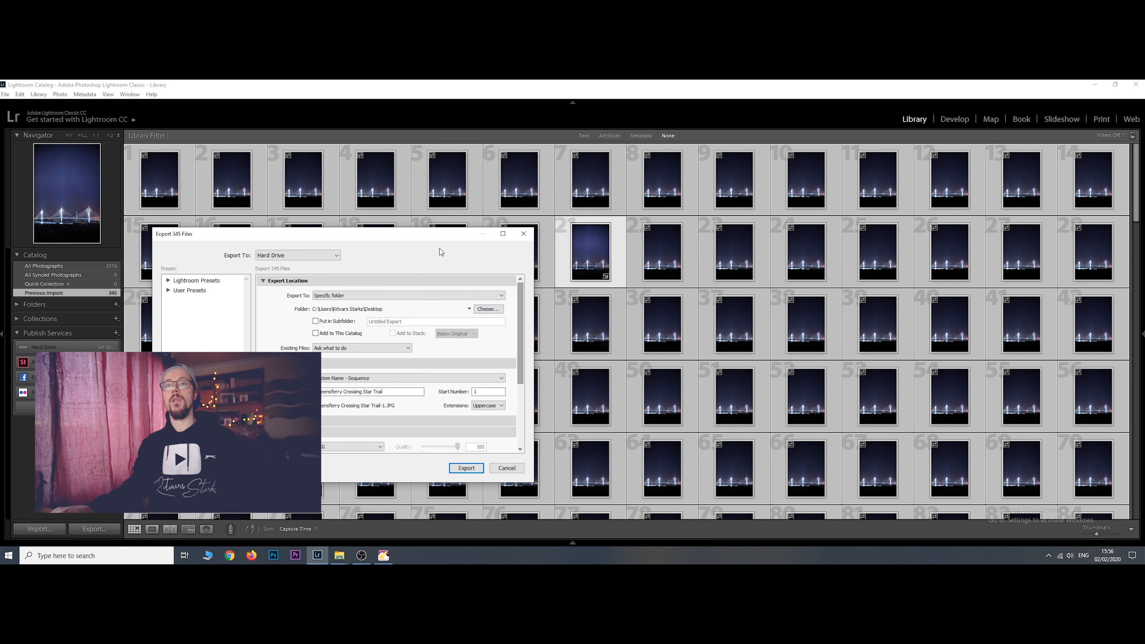
drag(634, 206, 725, 187)
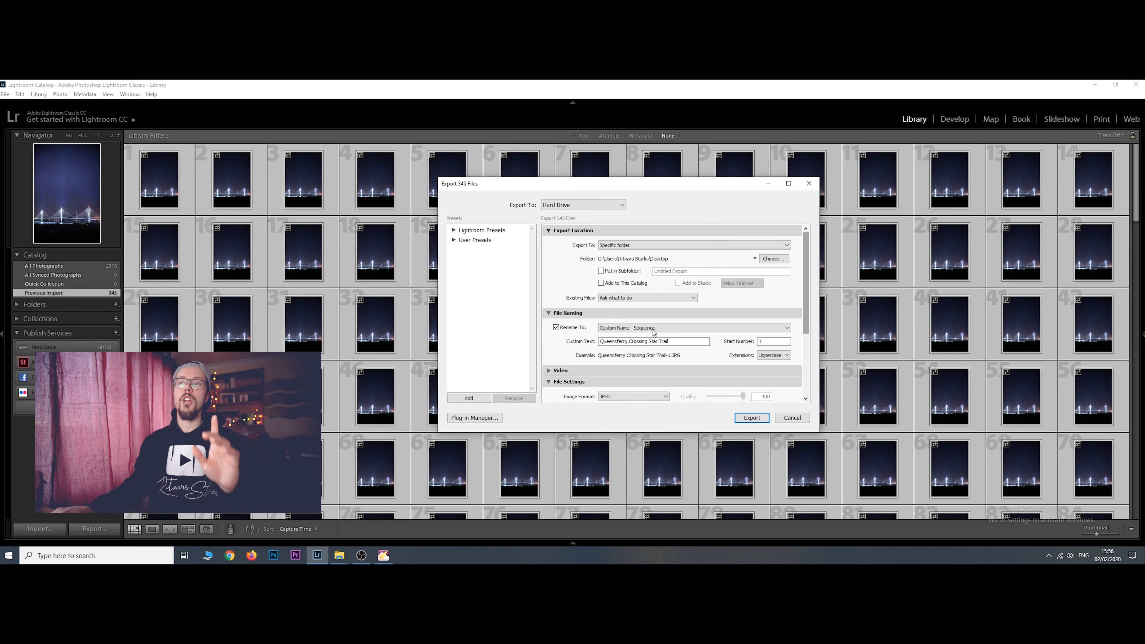
click(791, 418)
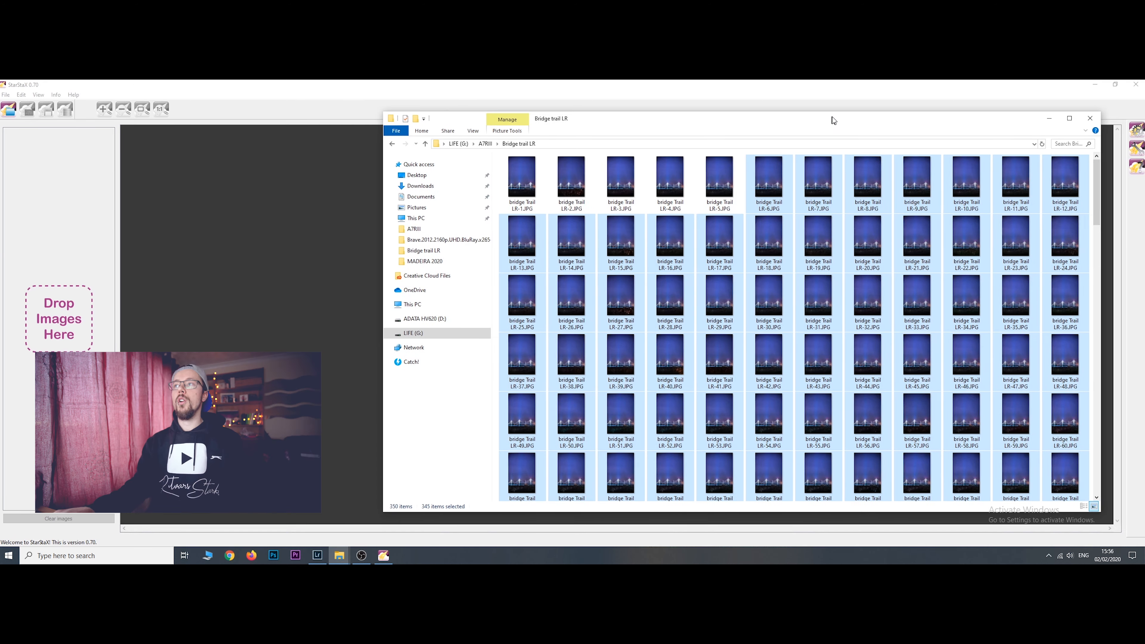
Preview bridge Trail LR-6.JPG from the Bridge trail LR folder in File Explorer and close it again
drag(831, 118, 866, 121)
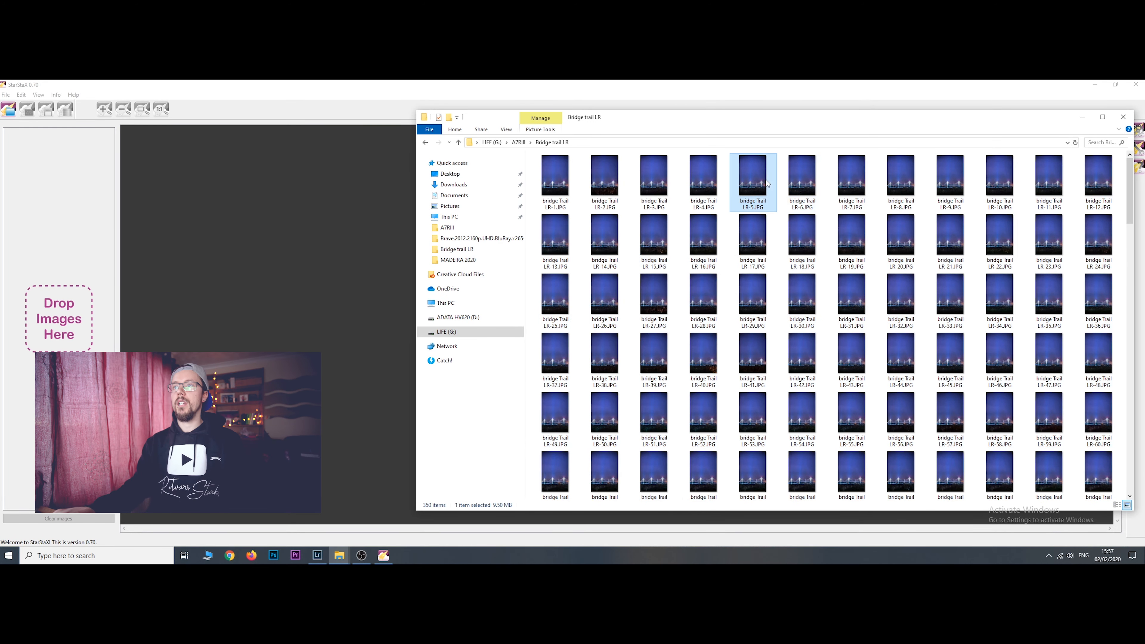
double_click(802, 178)
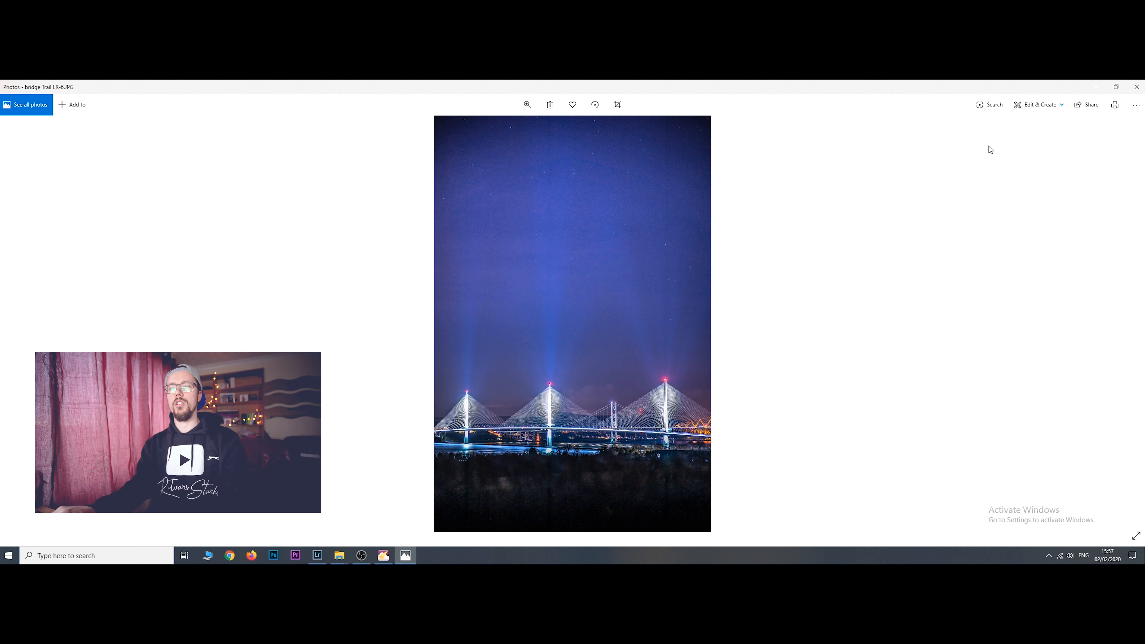
click(1136, 87)
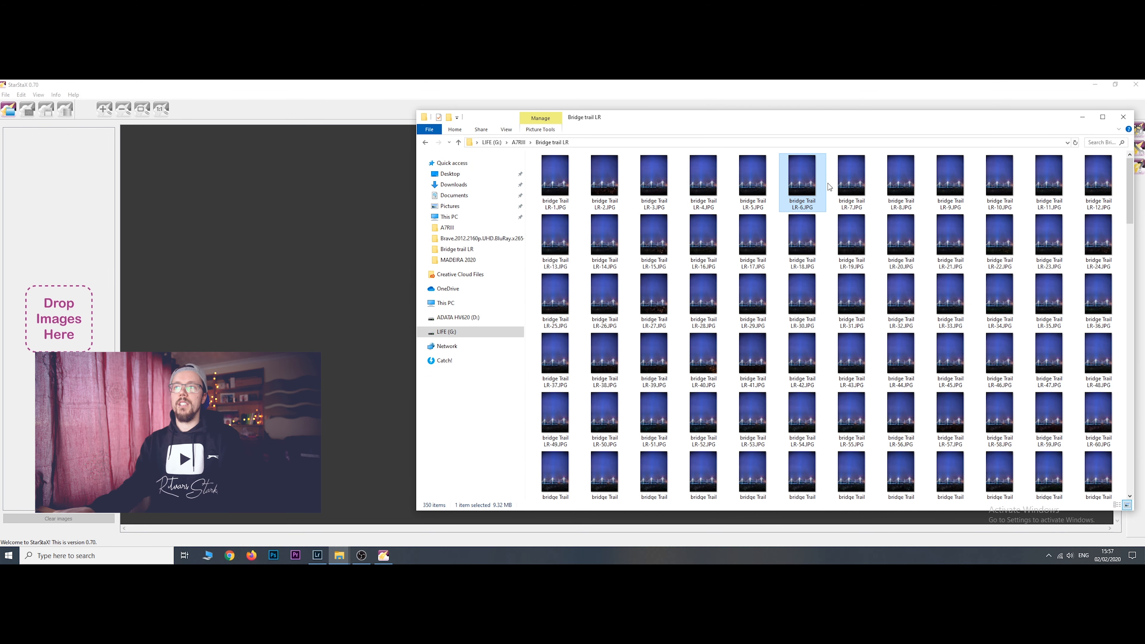
Select bridge Trail LR-6.JPG through the last file in the folder and load them into StarStaX as input images
scroll(802, 316, down, 10)
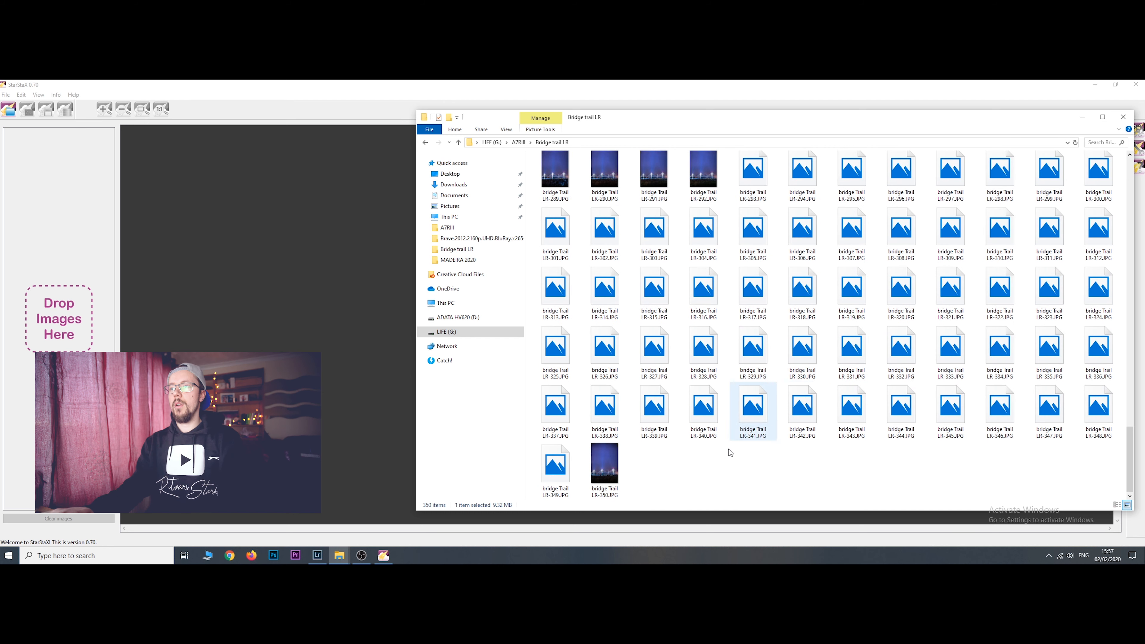
key(shift+End)
scroll(784, 410, up, 10)
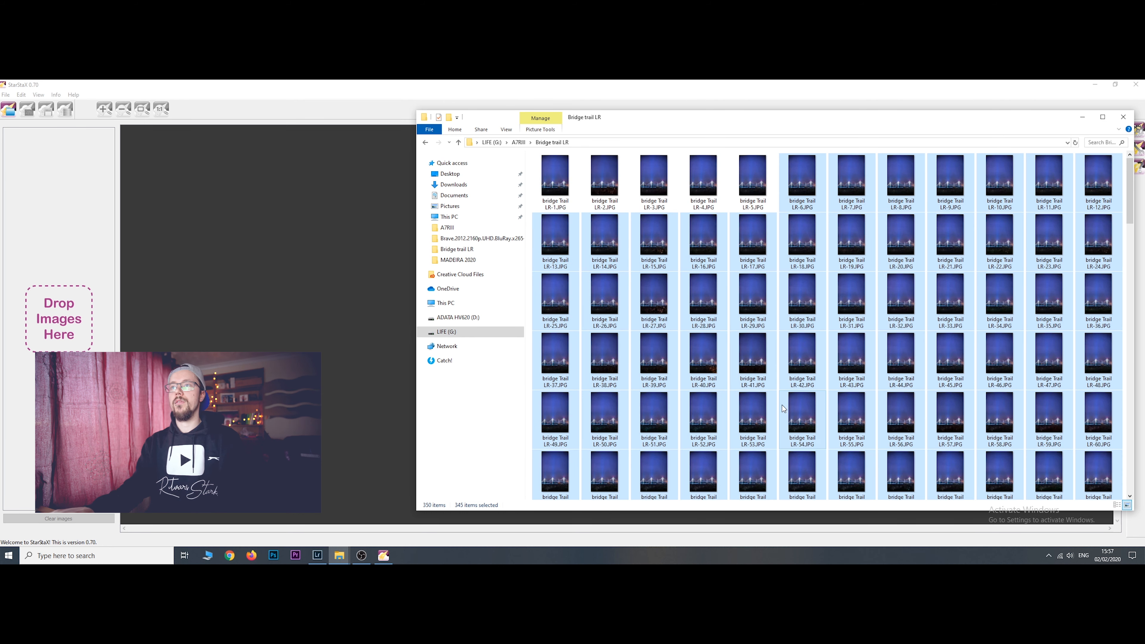
drag(810, 185, 49, 330)
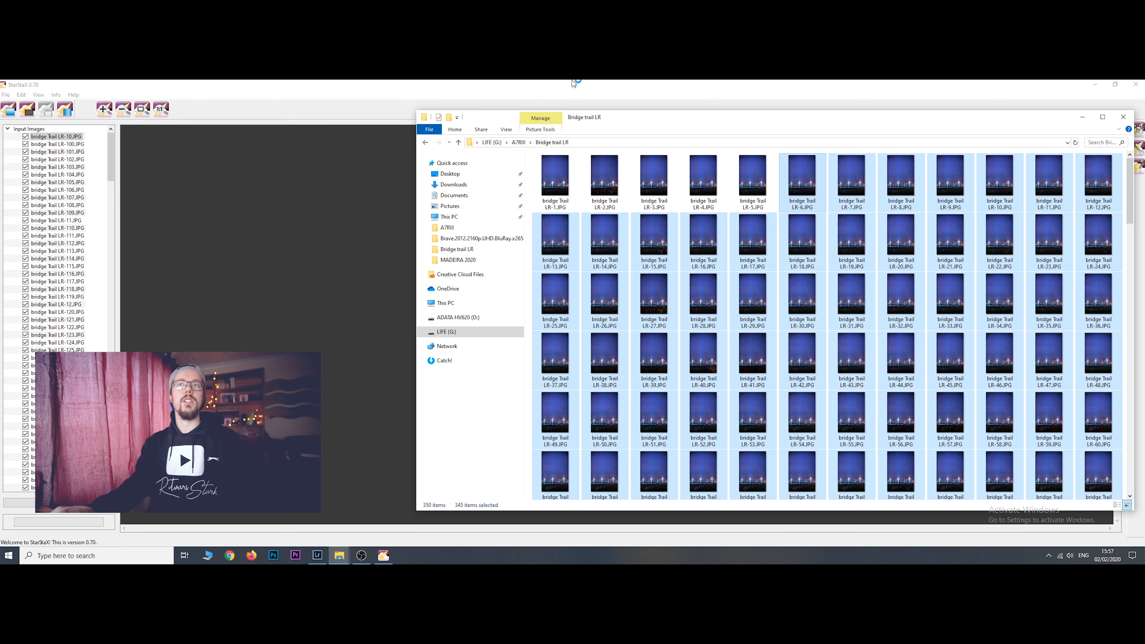
click(576, 83)
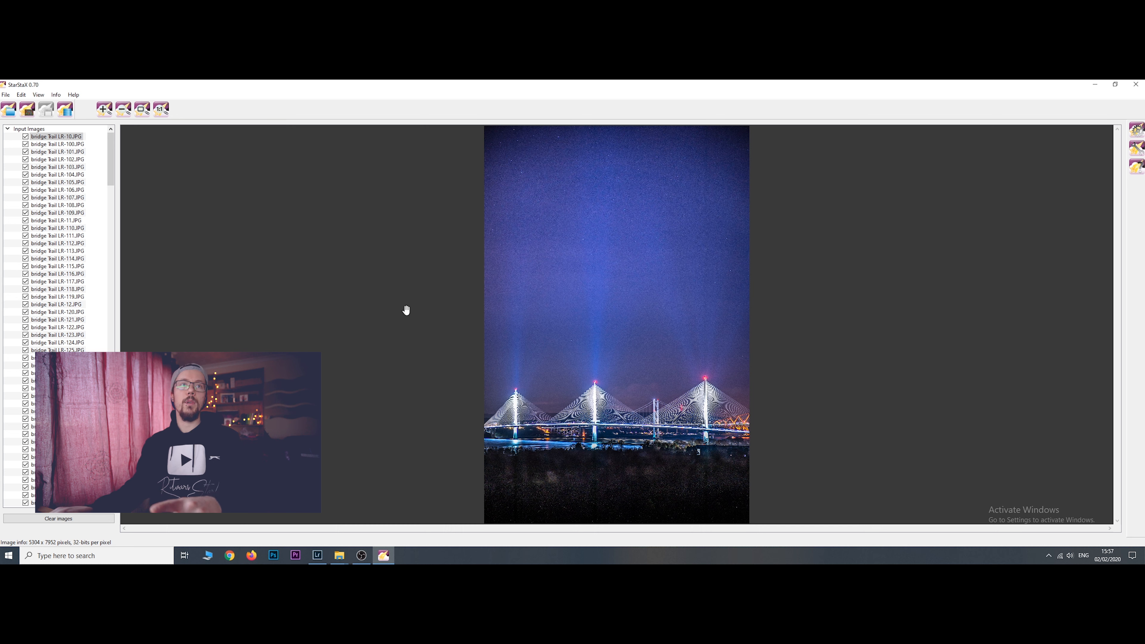
Check the list of loaded input images and blend them all into one star trail image
scroll(106, 317, down, 20)
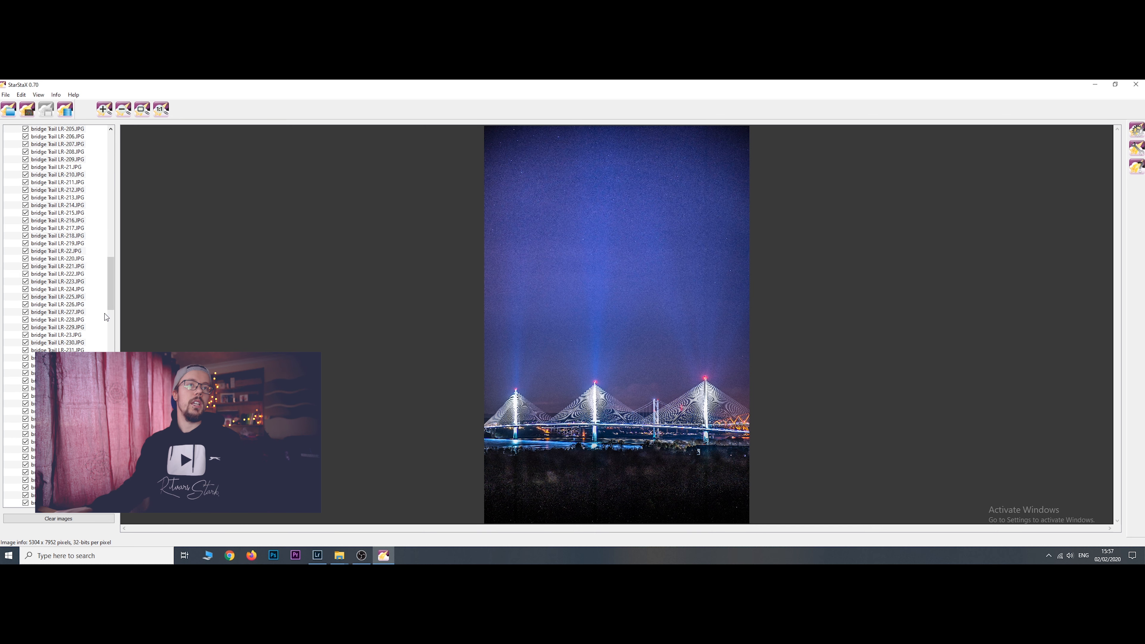
scroll(112, 313, down, 3)
drag(114, 311, 113, 176)
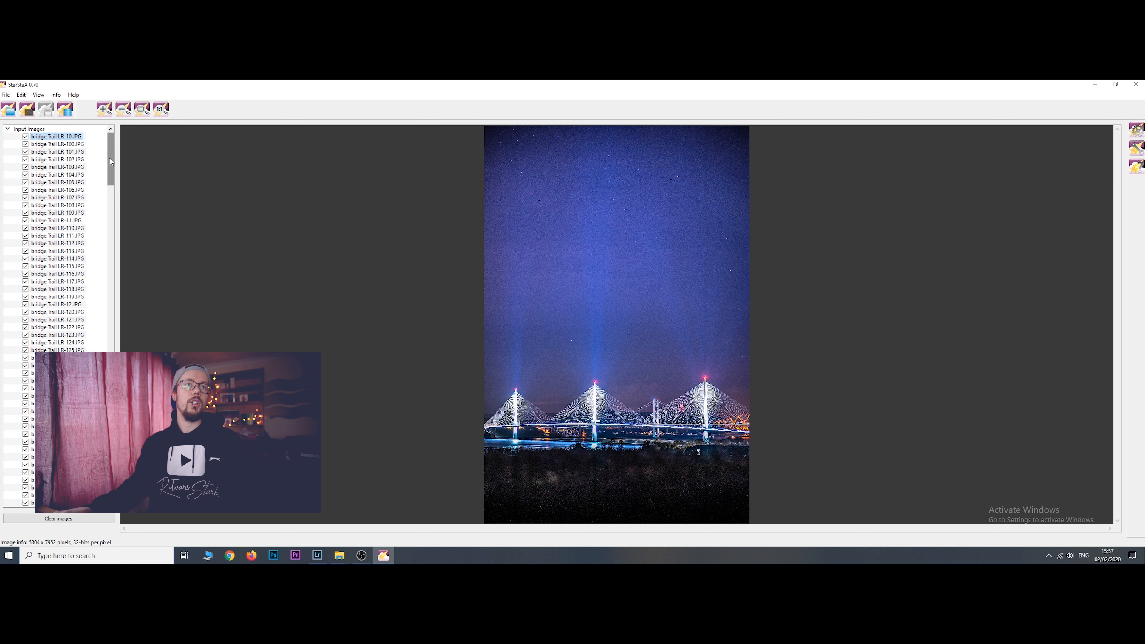
click(66, 111)
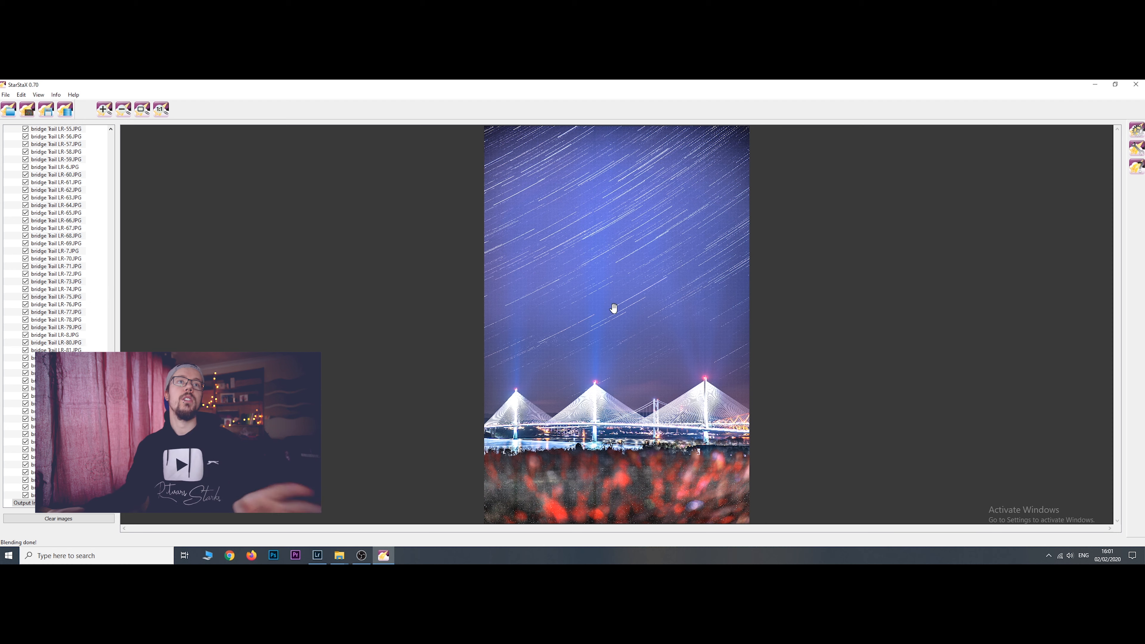
Inspect the bridge towers and star trails of the blended image at full size, and return to the whole image
click(162, 113)
drag(634, 385, 705, 184)
drag(767, 496, 672, 180)
drag(692, 491, 680, 269)
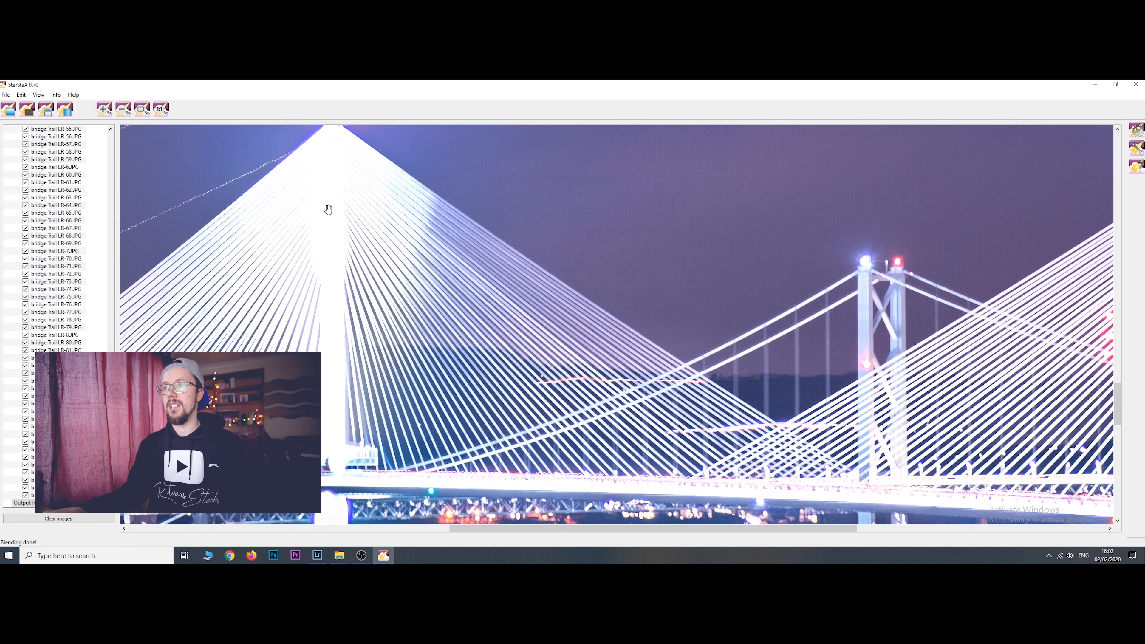
click(296, 205)
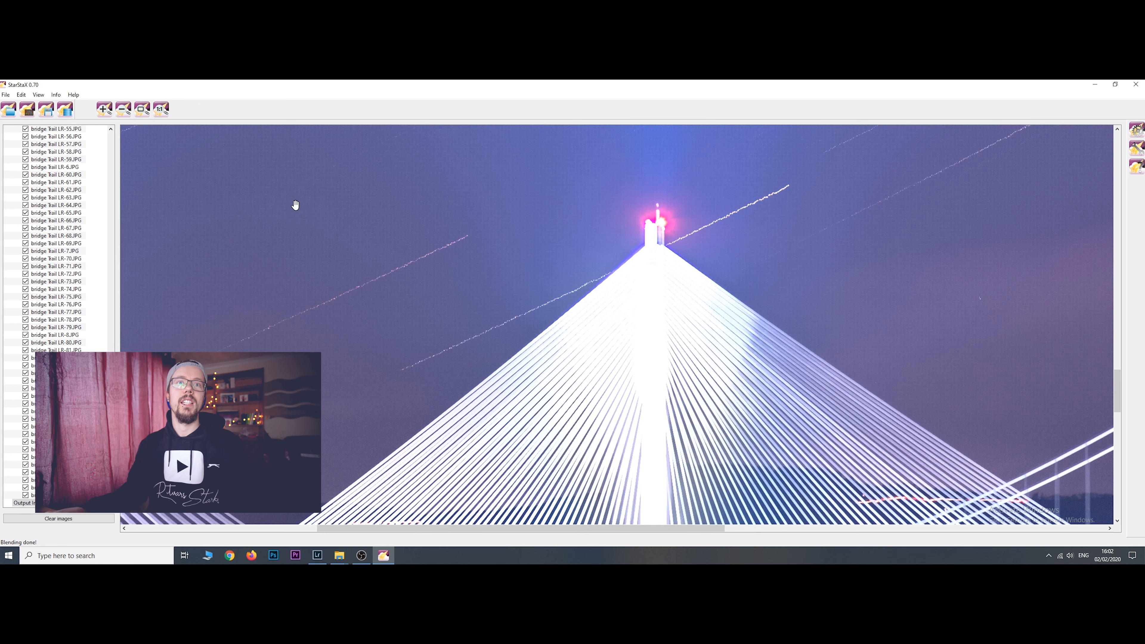
click(142, 108)
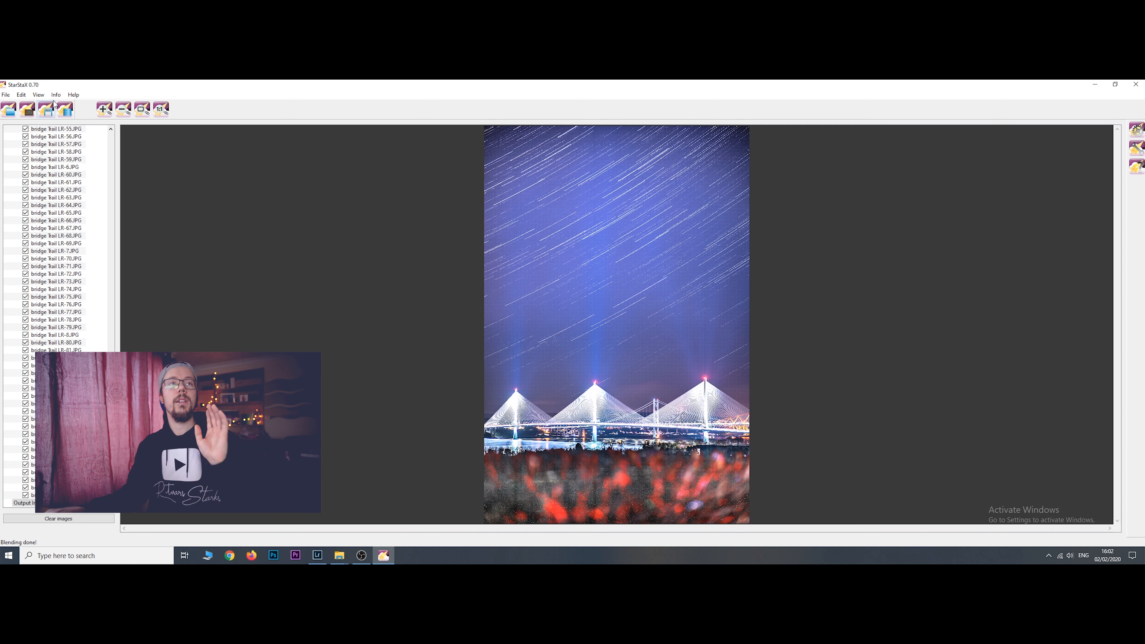
Save the blended star trail image to the Desktop as a JPG, keeping the suggested file name
click(51, 112)
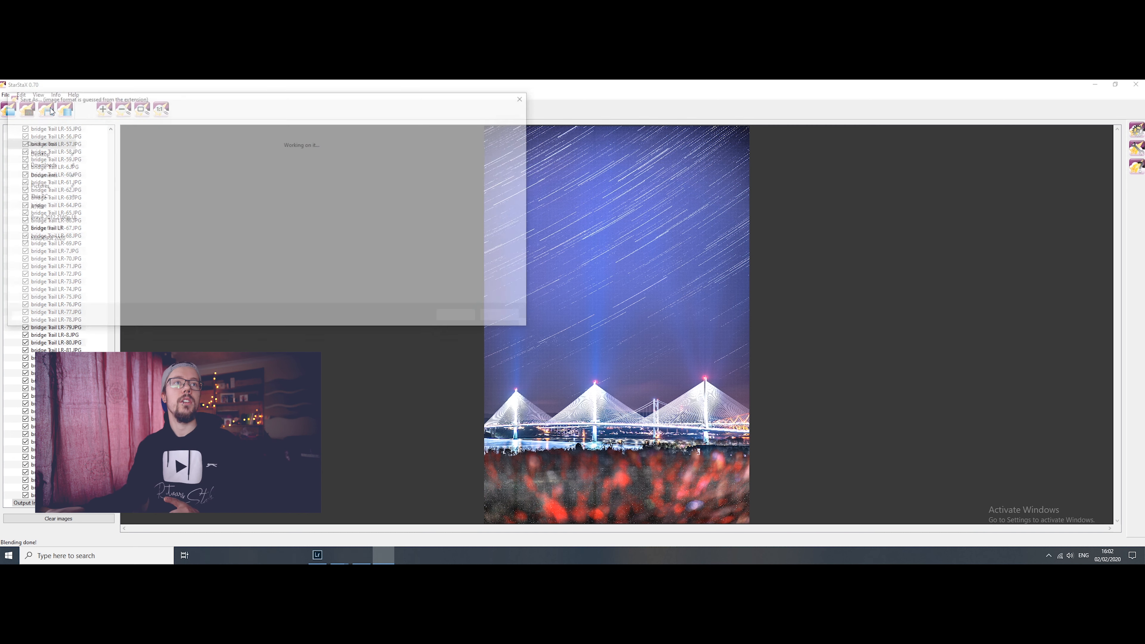
click(44, 159)
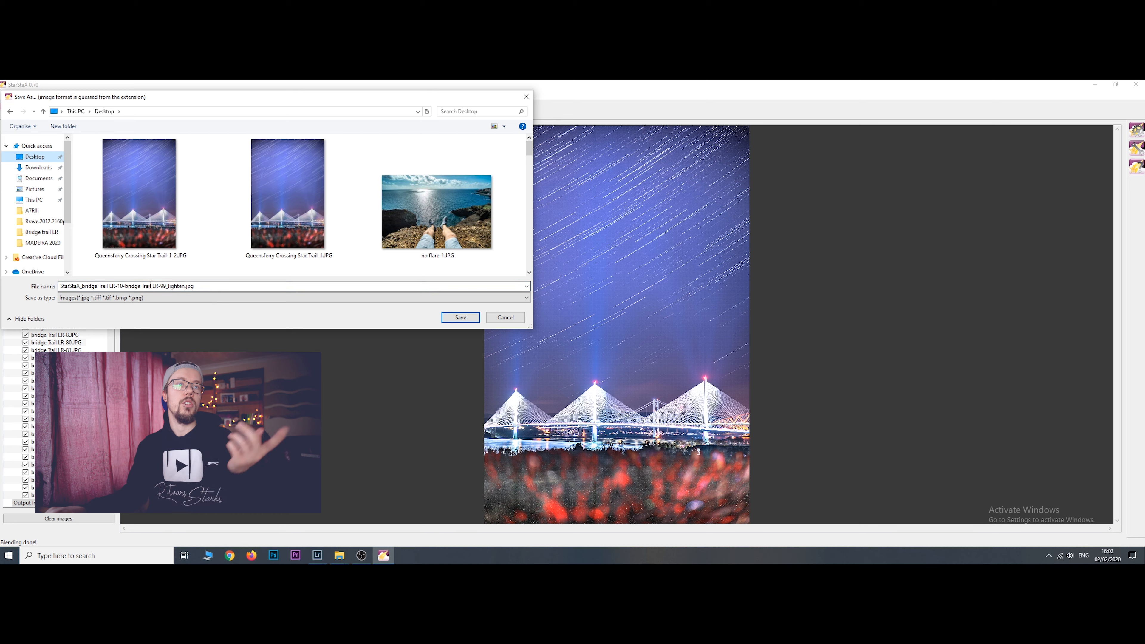
click(460, 317)
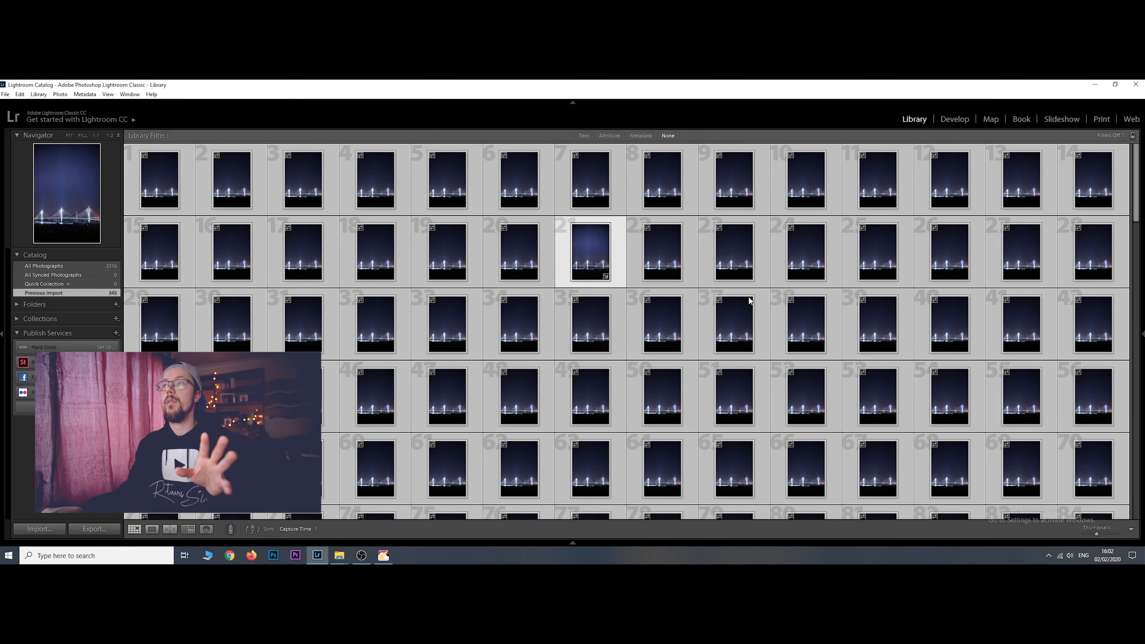
Switch to Lightroom, import the saved star trail image from the Desktop and open it for developing
key(ctrl+shift+i)
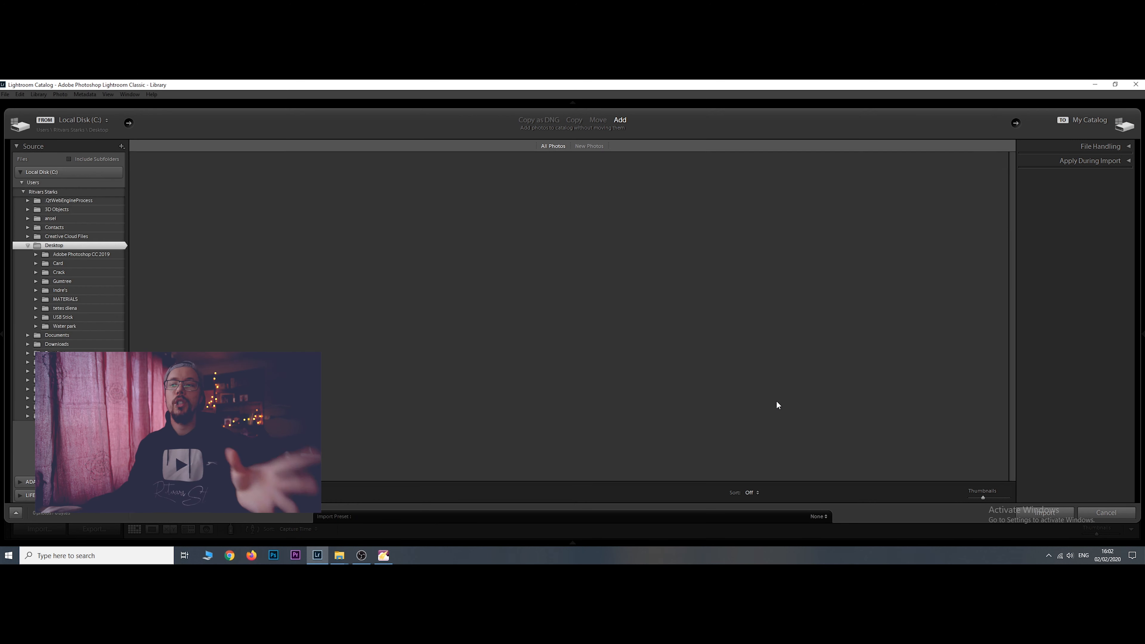
click(1059, 511)
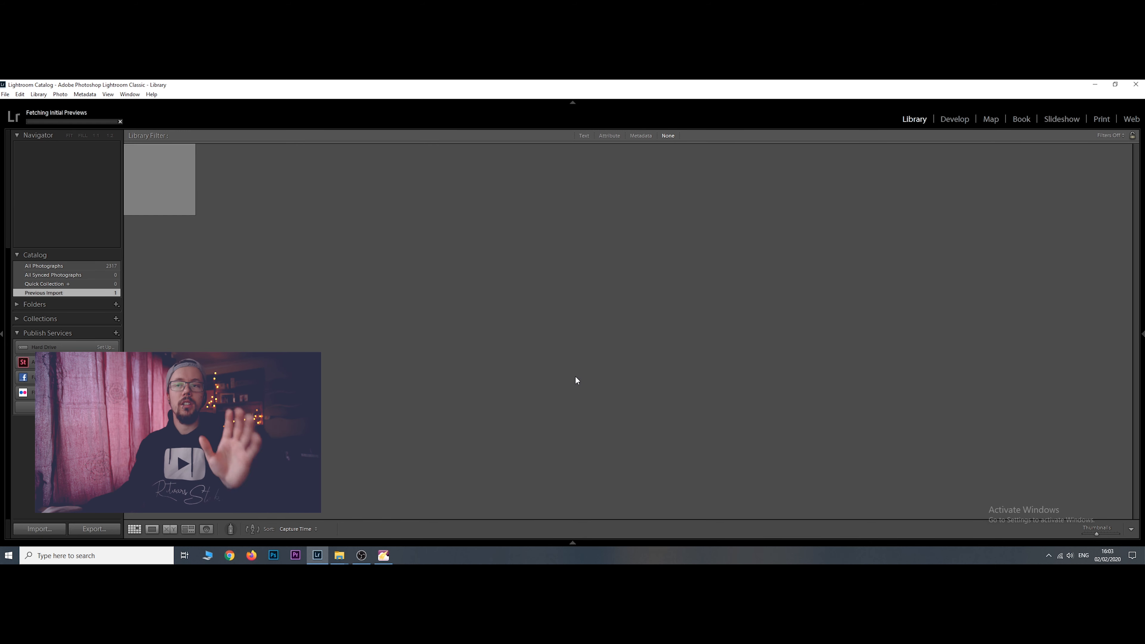
double_click(172, 195)
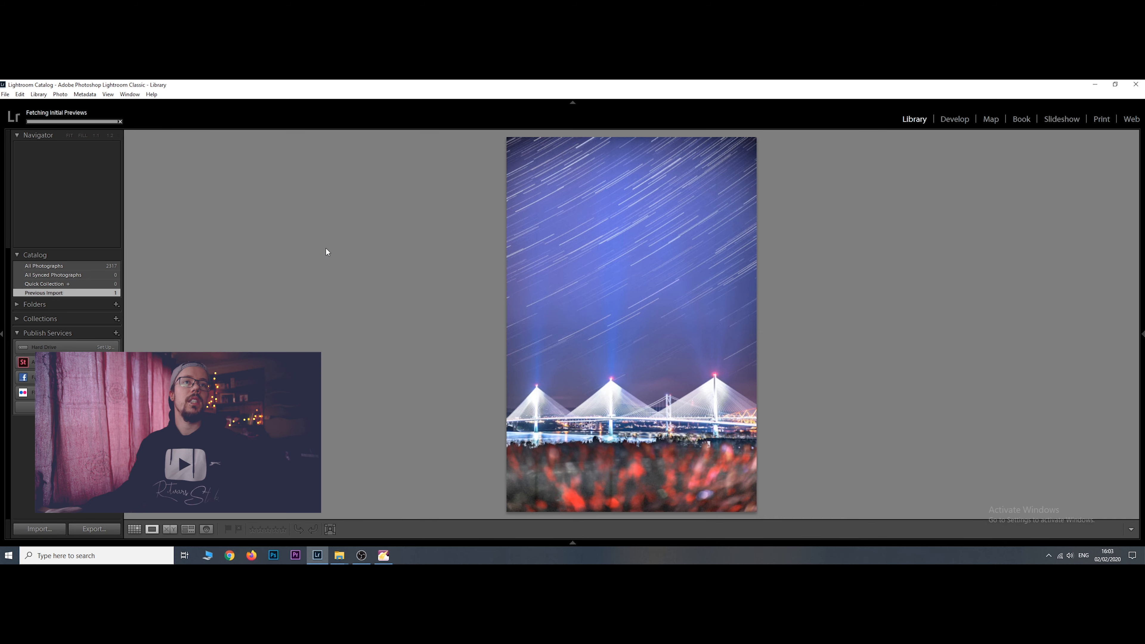
click(953, 118)
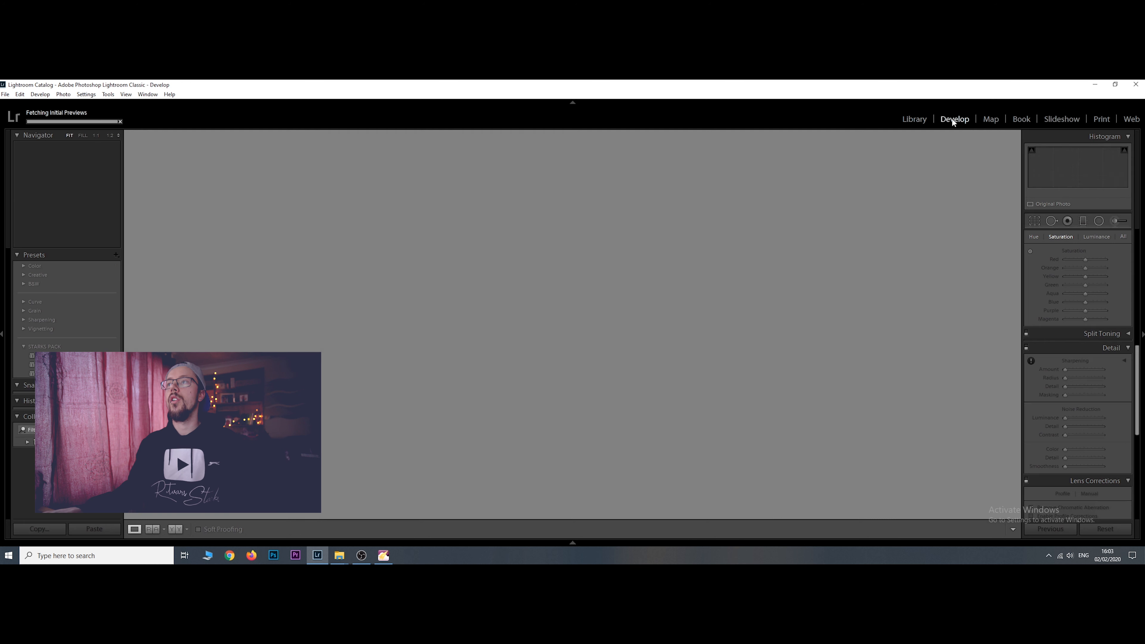
Lower the Highlights of the star trail image to -100
scroll(1129, 332, up, 10)
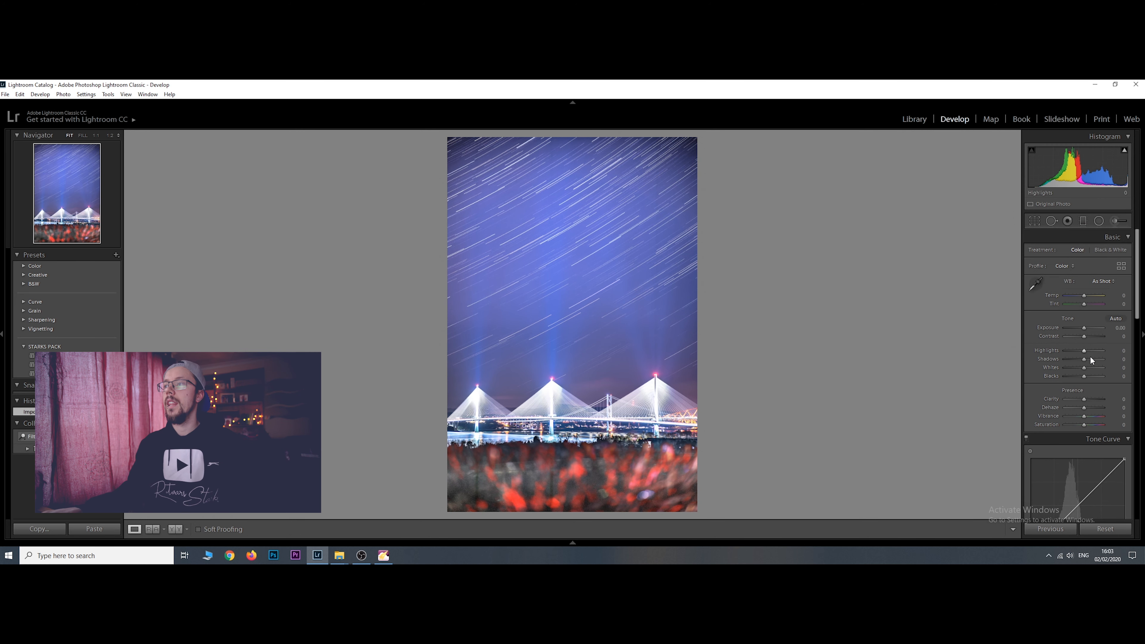
drag(1084, 352, 1075, 355)
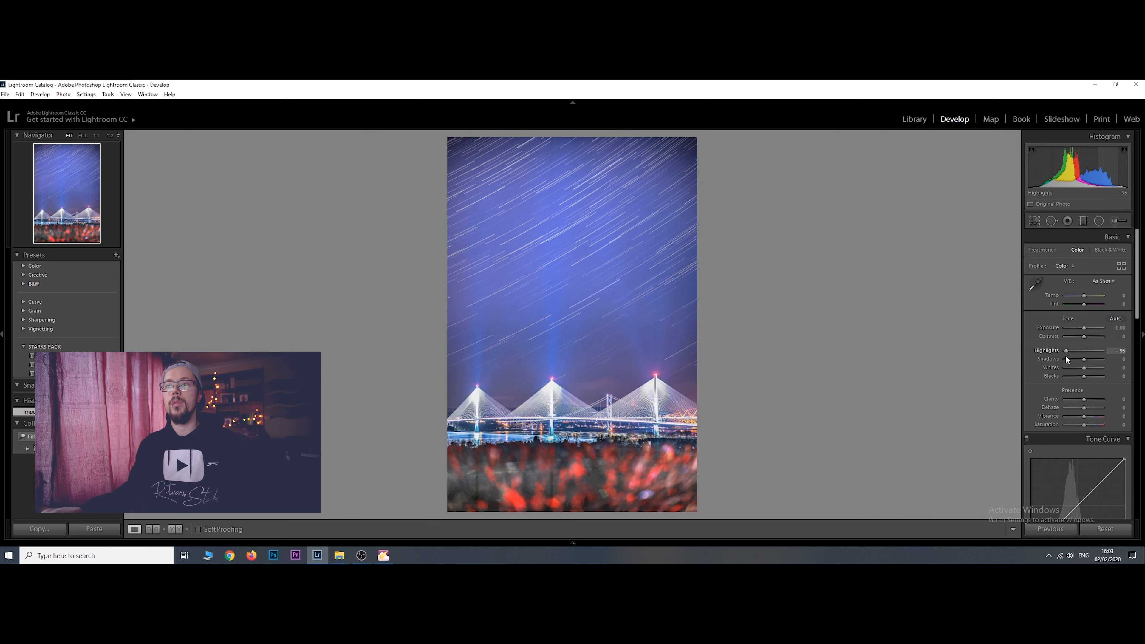
drag(1059, 359, 1059, 359)
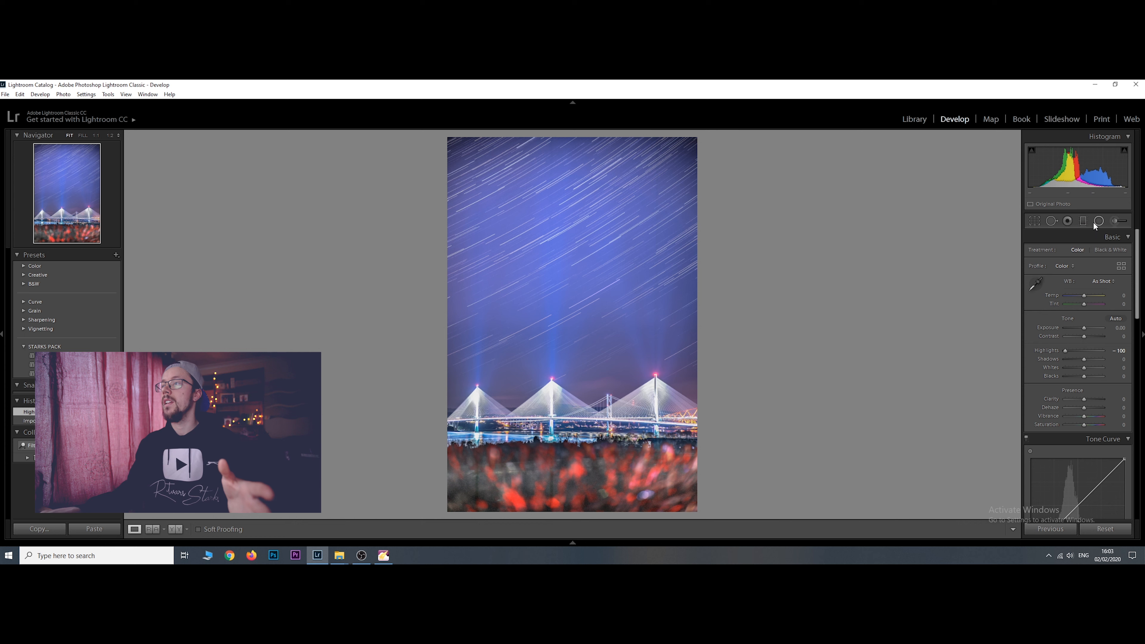
Add a graduated filter over the red foreground from the image's lower edge and set its Exposure to -1.22
click(1083, 220)
drag(577, 513, 570, 437)
drag(1095, 284, 1076, 285)
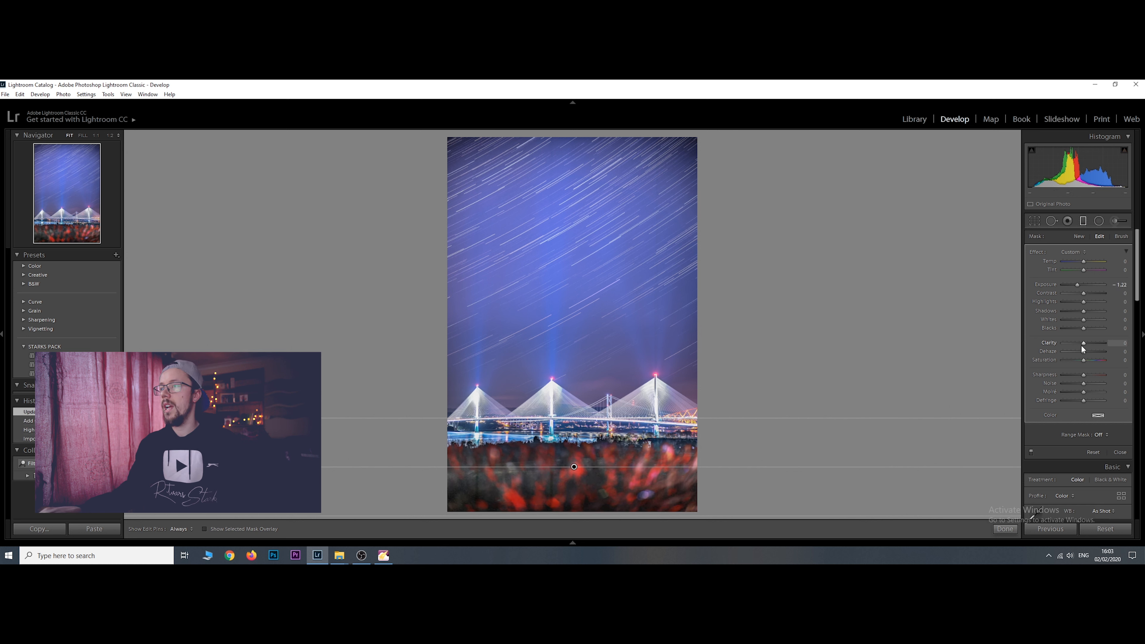